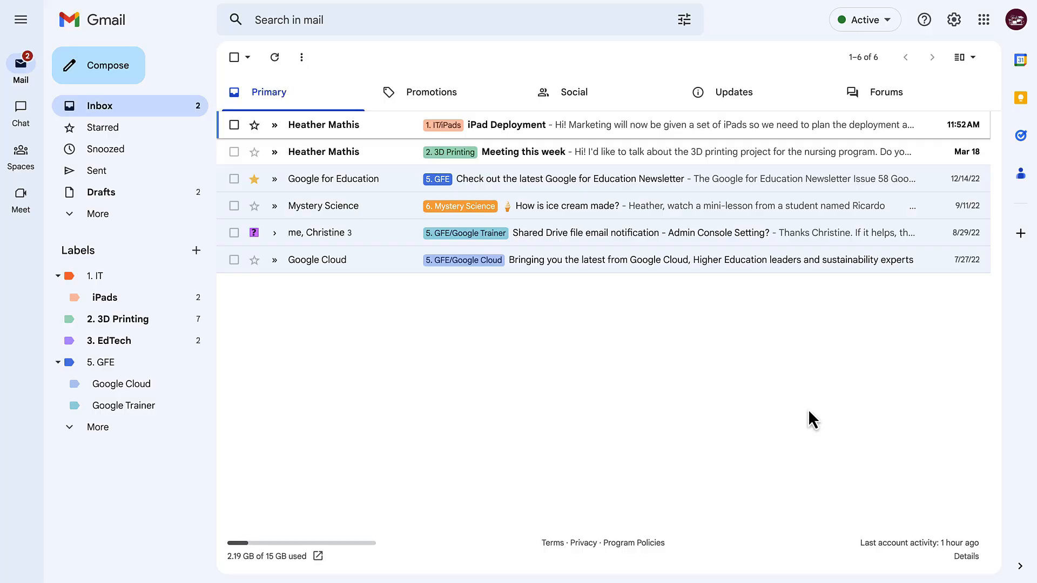
- Enable Templates, Custom keyboard shortcuts and Unread message icon in the advanced settings, and save the changes
{"action": "left_click", "coordinate": [955, 21]}
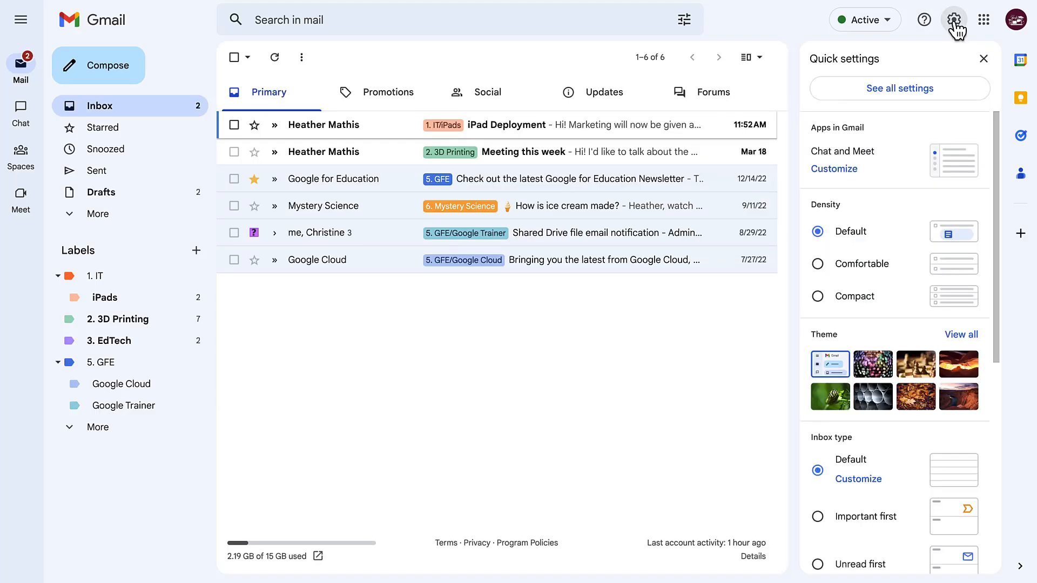
{"action": "left_click", "coordinate": [932, 89]}
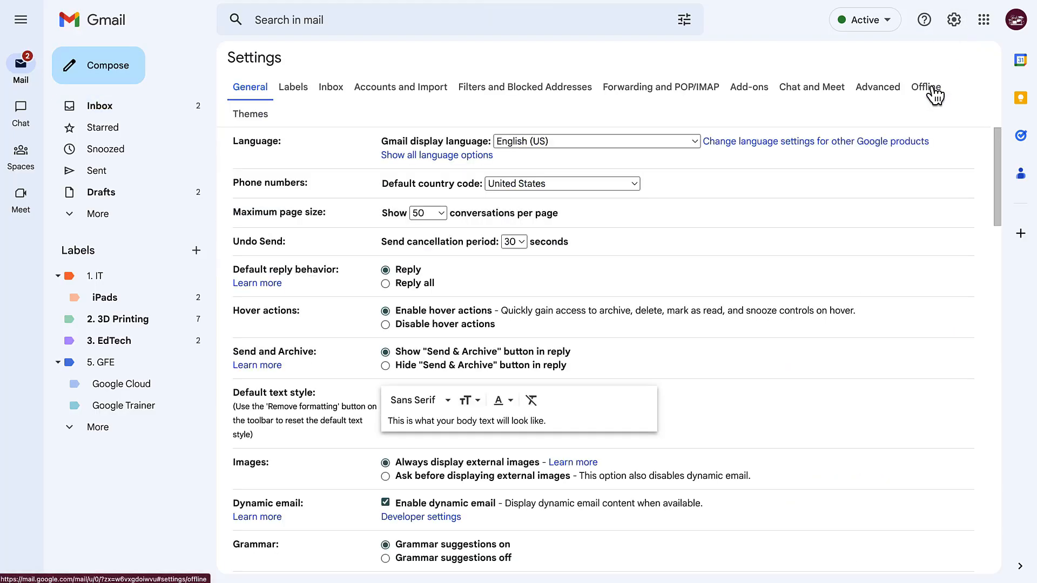
{"action": "left_click", "coordinate": [875, 96]}
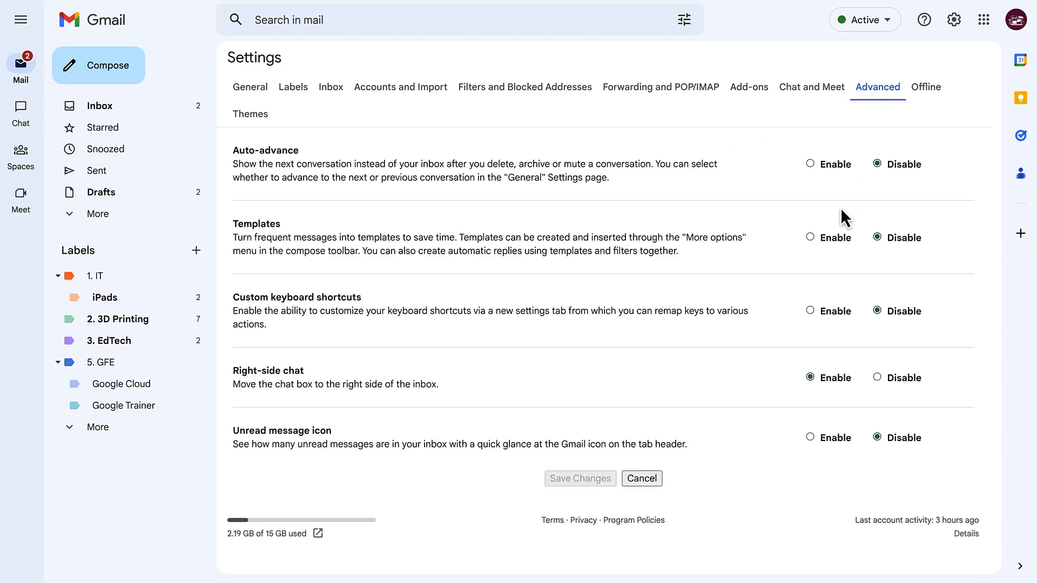
{"action": "left_click", "coordinate": [810, 237]}
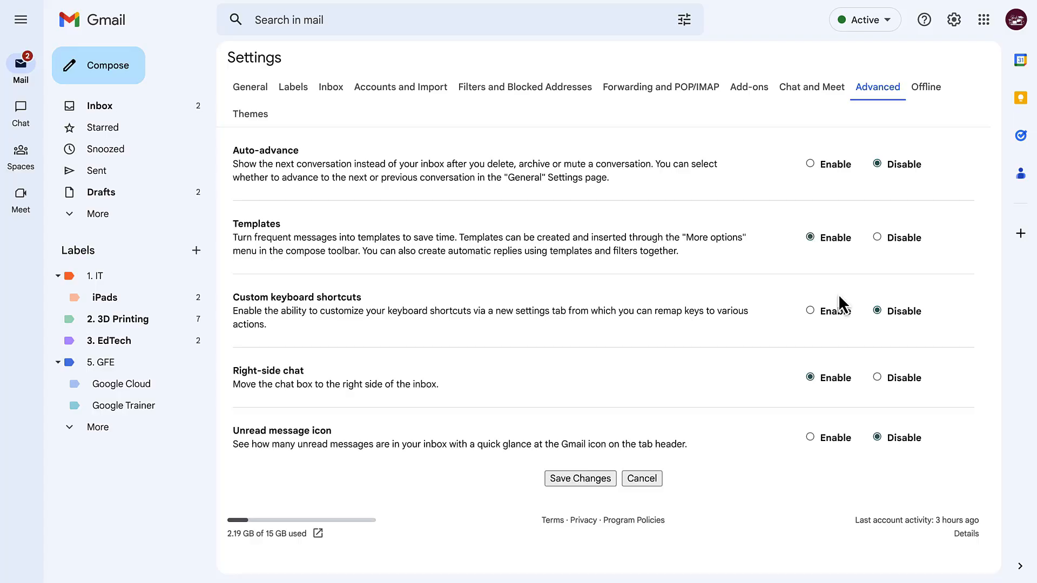
{"action": "left_click", "coordinate": [811, 311]}
{"action": "left_click", "coordinate": [810, 437]}
{"action": "left_click", "coordinate": [579, 479]}
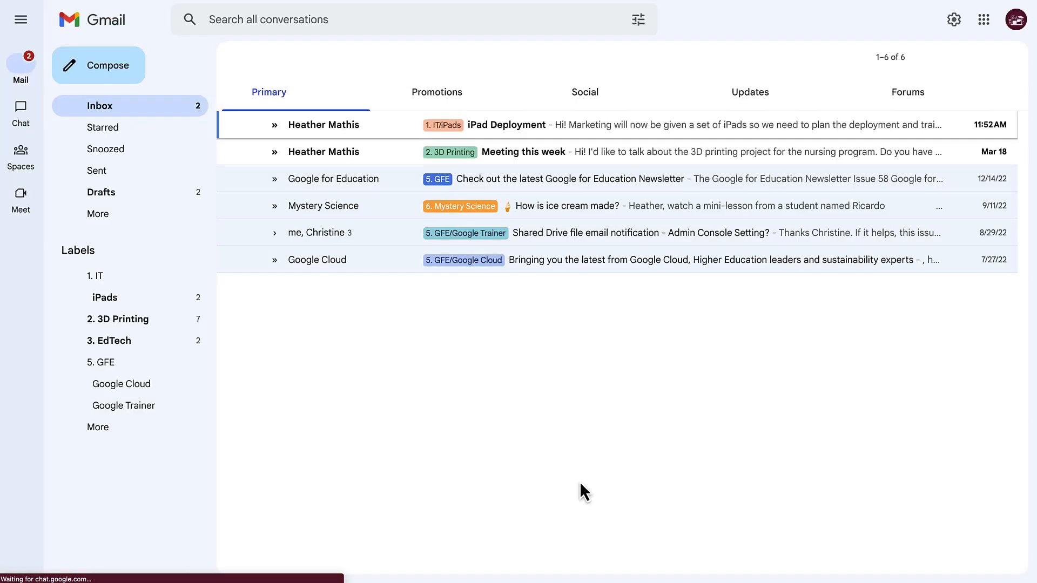
- Start a new message and look through its options for inserting, saving and deleting templates
{"action": "left_click", "coordinate": [125, 87]}
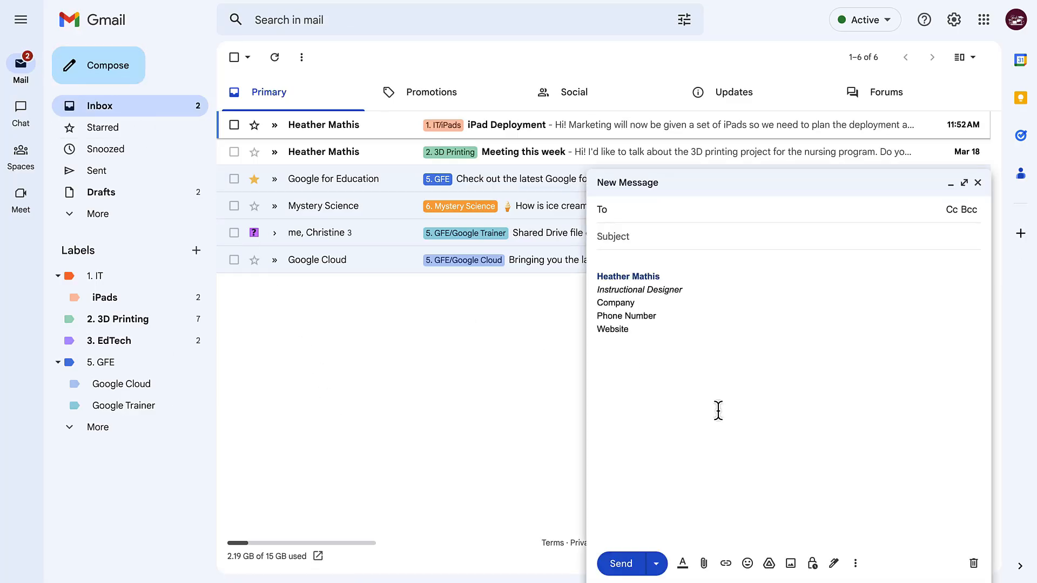
{"action": "left_click", "coordinate": [856, 563]}
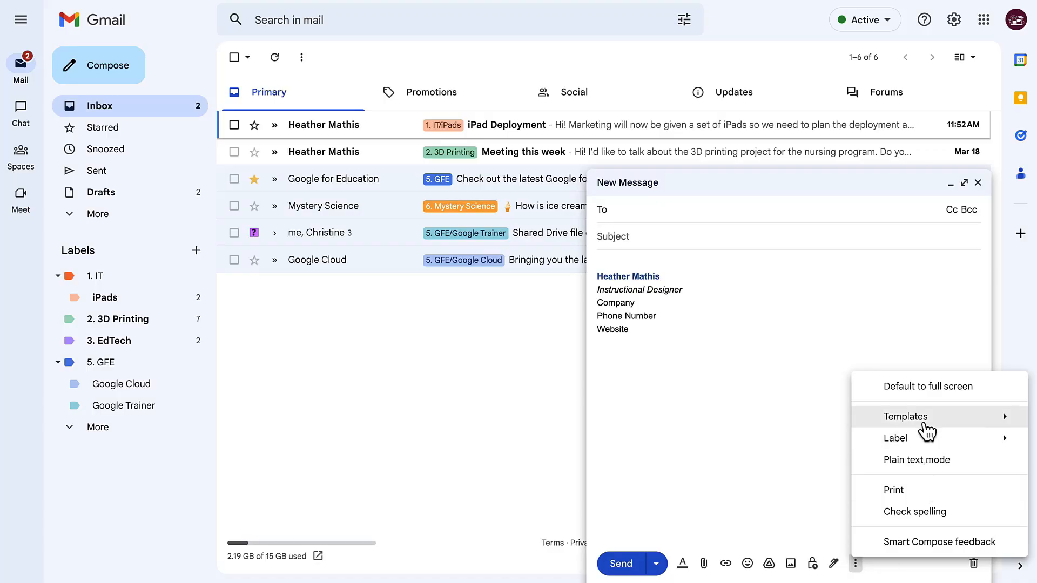
{"action": "mouse_move", "coordinate": [925, 424]}
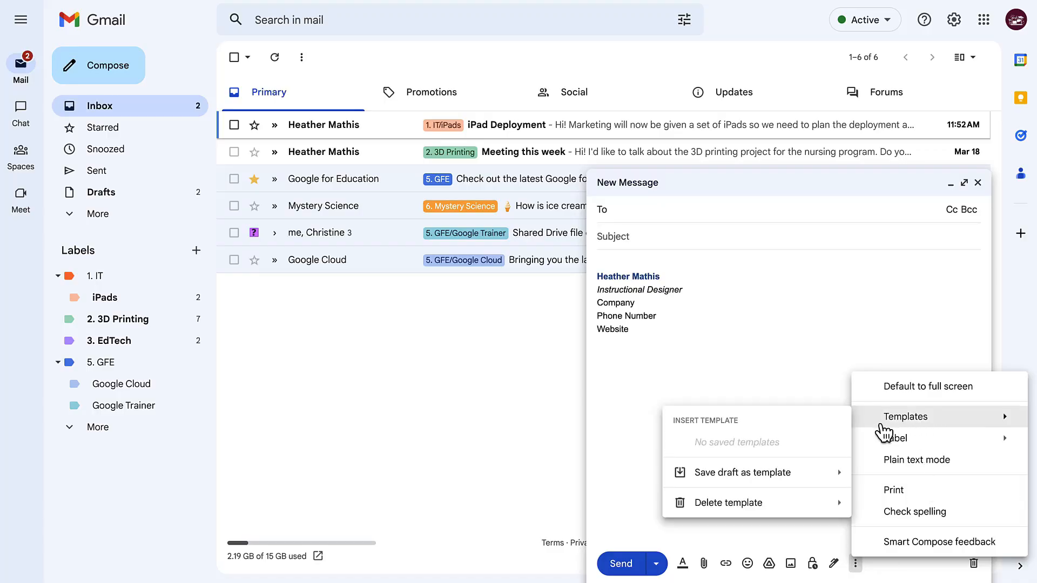
{"action": "mouse_move", "coordinate": [827, 477]}
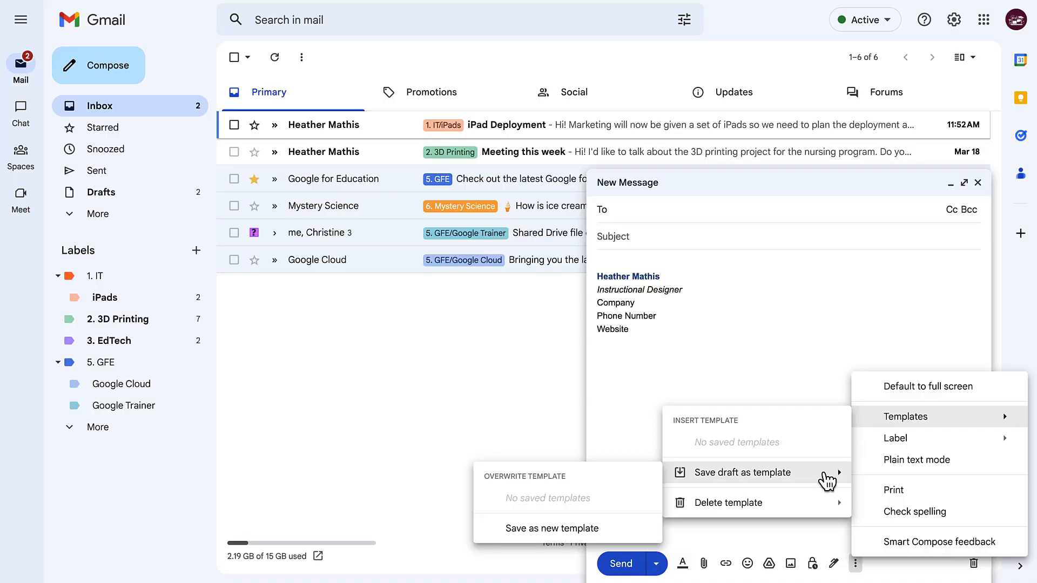
{"action": "mouse_move", "coordinate": [821, 508]}
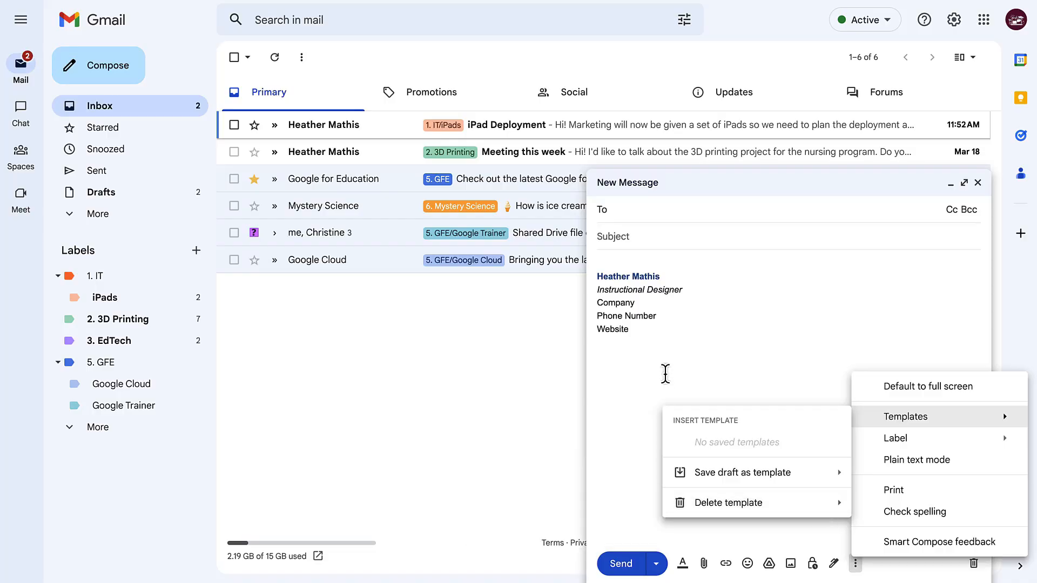
- Replace the signature with "That's a great question. View this page of our site for the forms needed and then we can schedule a meeting to chat."
{"action": "left_click", "coordinate": [664, 372]}
{"action": "key", "text": "ctrl+a"}
{"action": "key", "text": "BackSpace"}
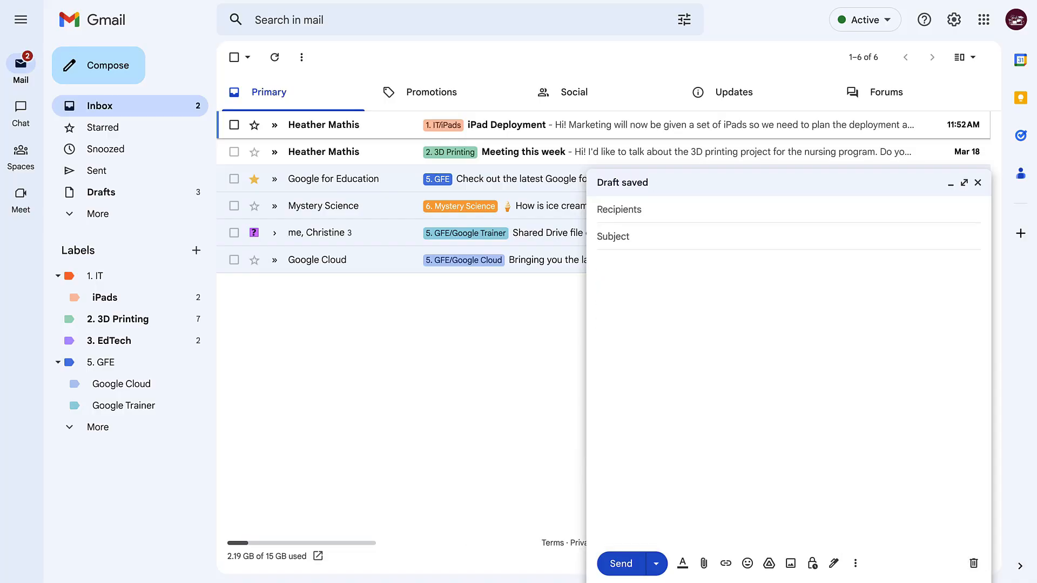
{"action": "type", "text": "That's a great question. "}
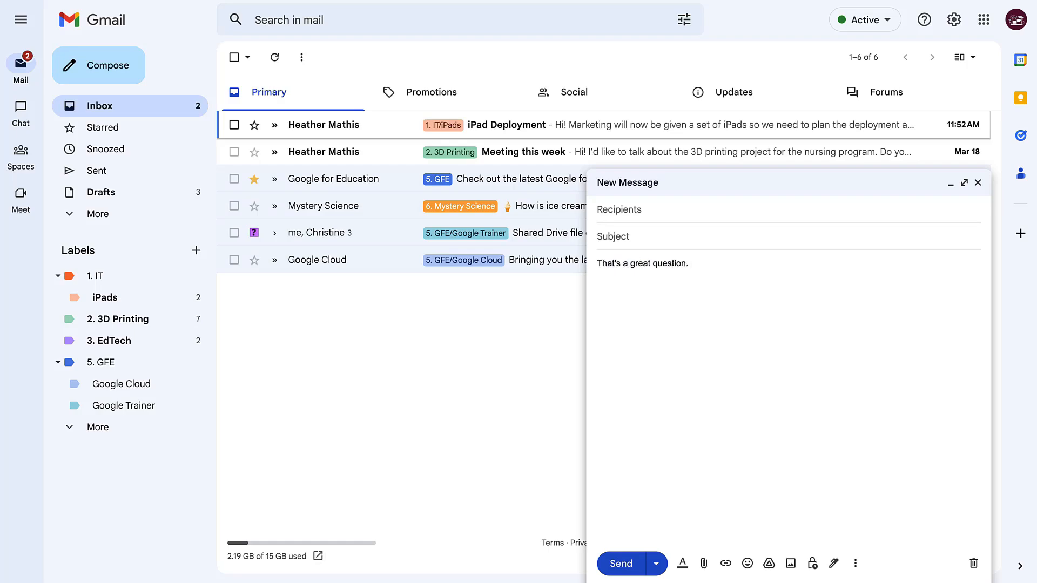
{"action": "type", "text": "View this page of our site for the forms needed"}
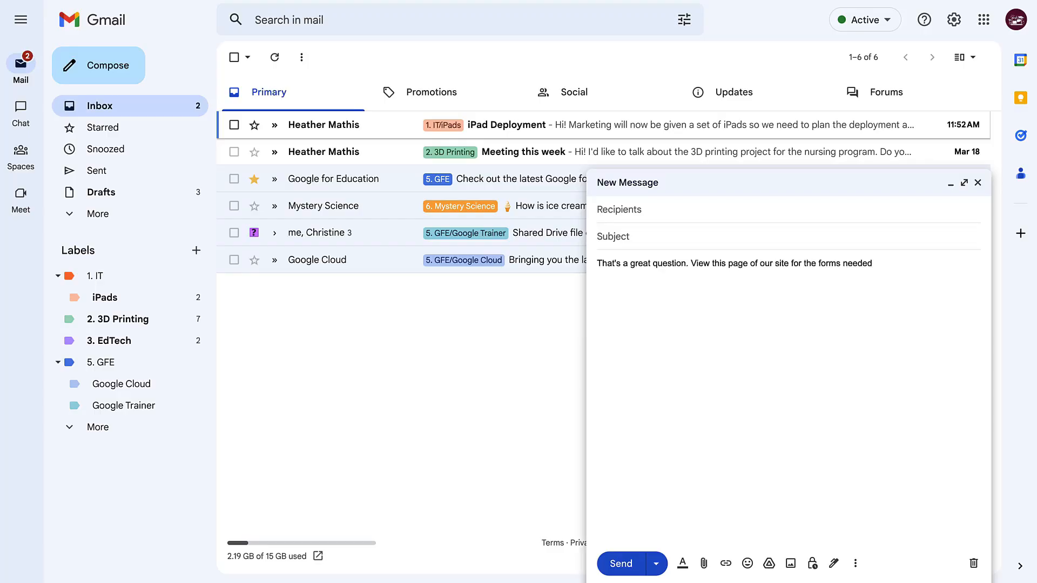
{"action": "type", "text": " and then we can schedule a meeting to chat."}
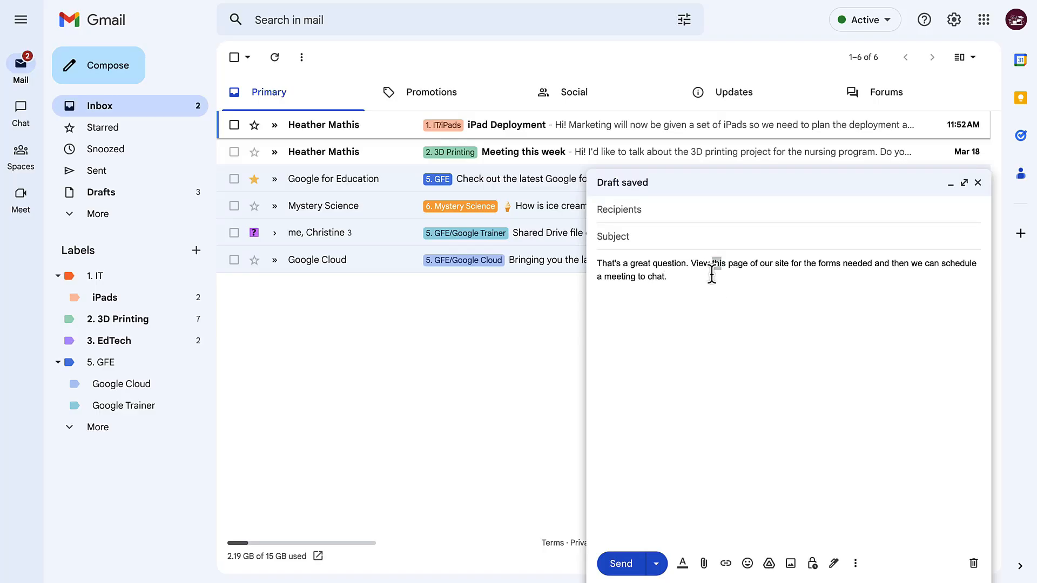
- Link the words "this page of our site" in the message body to google.com
{"action": "left_click_drag", "start_coordinate": [712, 273], "coordinate": [777, 275]}
{"action": "key", "text": "ctrl+k"}
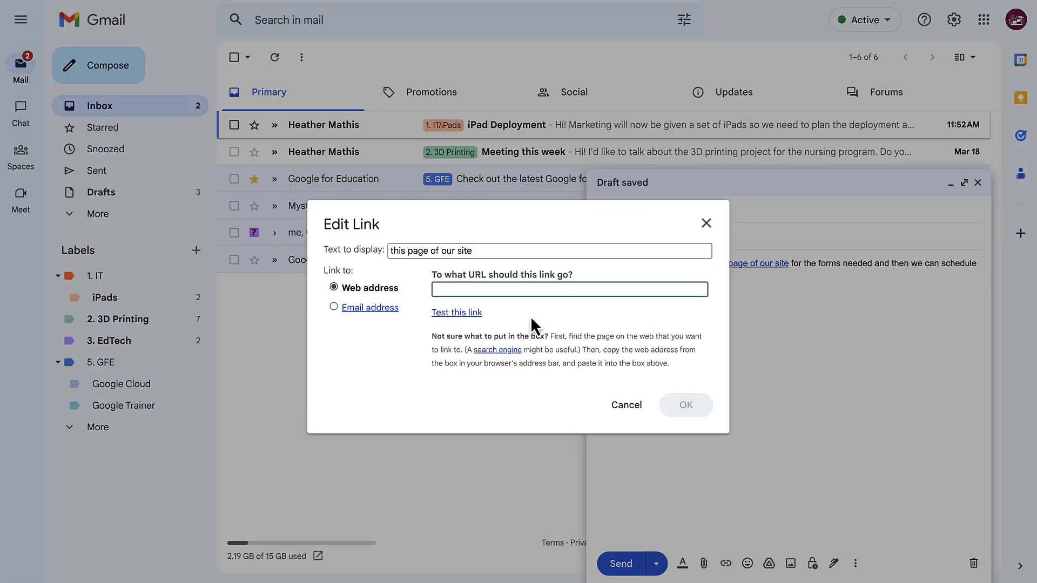
{"action": "type", "text": "google.com"}
{"action": "left_click", "coordinate": [682, 410]}
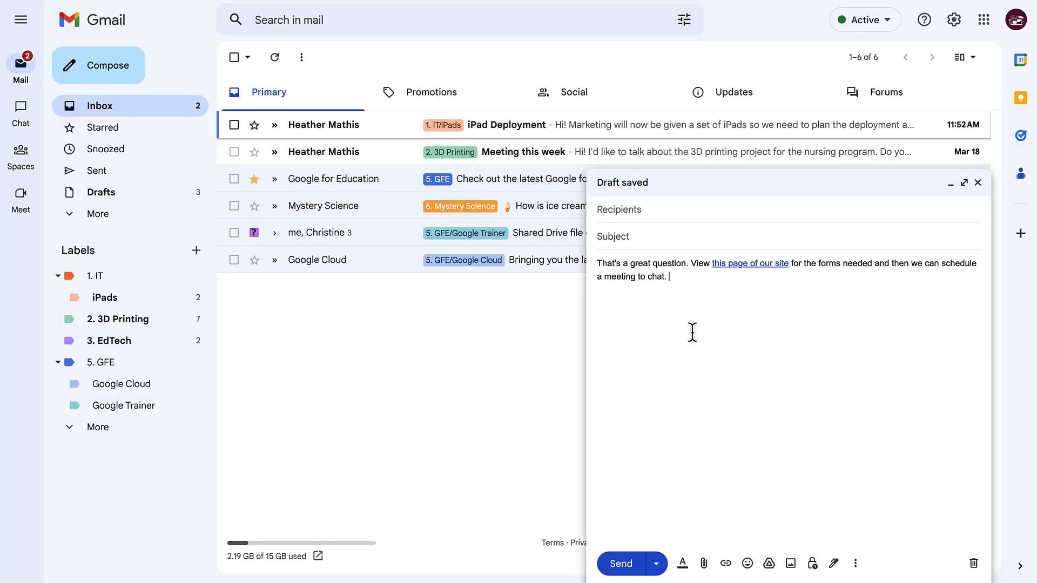
- Save the draft as a new template named "Tech Deployment" and discard the draft message
{"action": "left_click", "coordinate": [856, 565]}
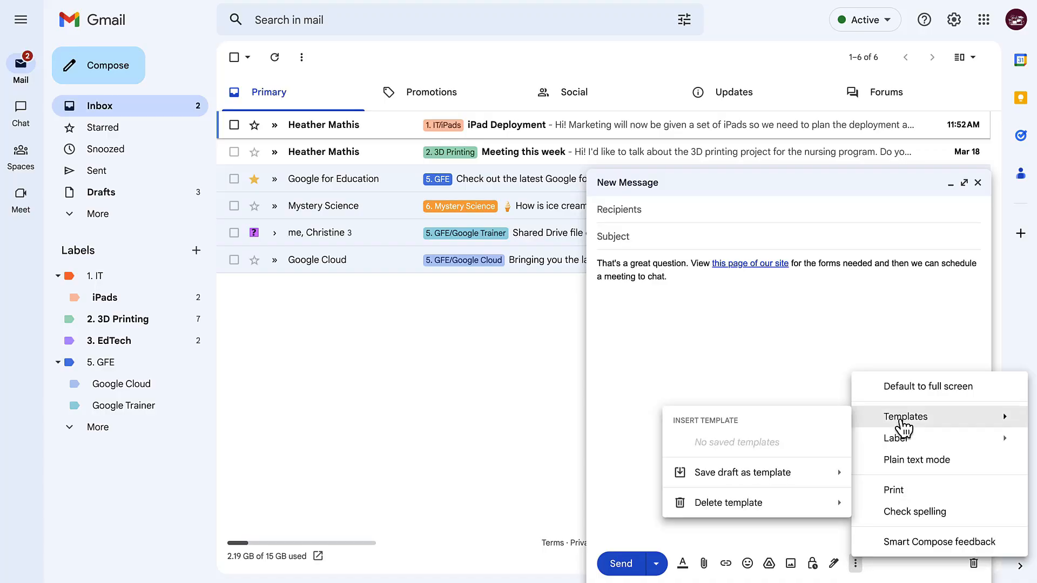
{"action": "mouse_move", "coordinate": [699, 483]}
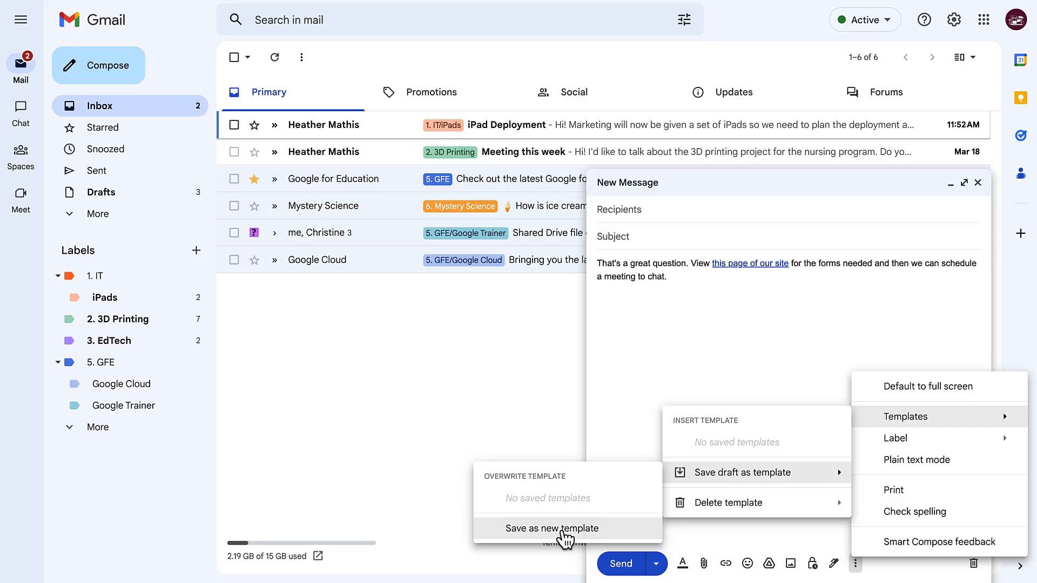
{"action": "left_click", "coordinate": [565, 534]}
{"action": "type", "text": "T"}
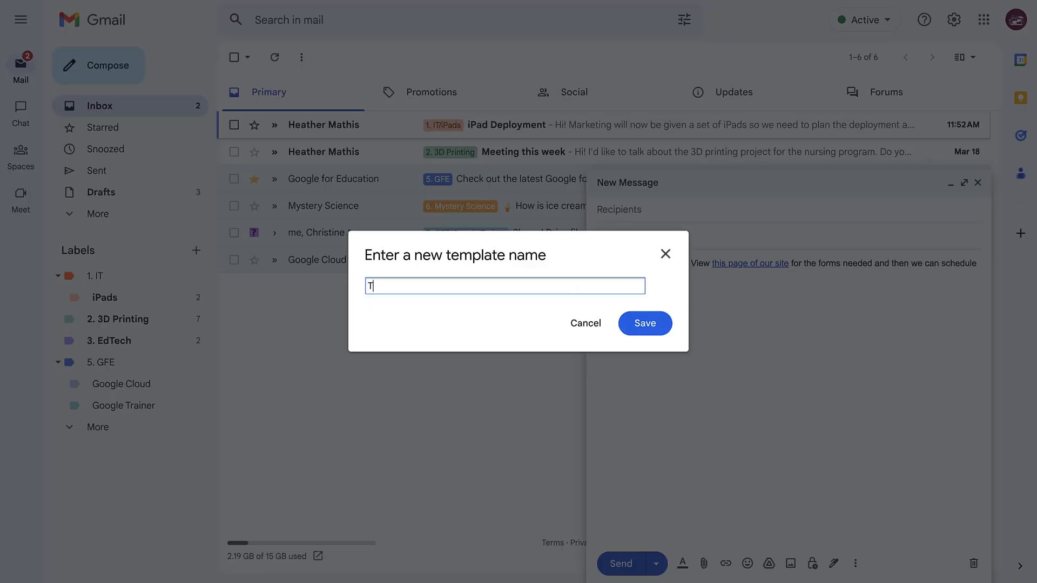
{"action": "type", "text": "ech Deployment"}
{"action": "left_click", "coordinate": [651, 324]}
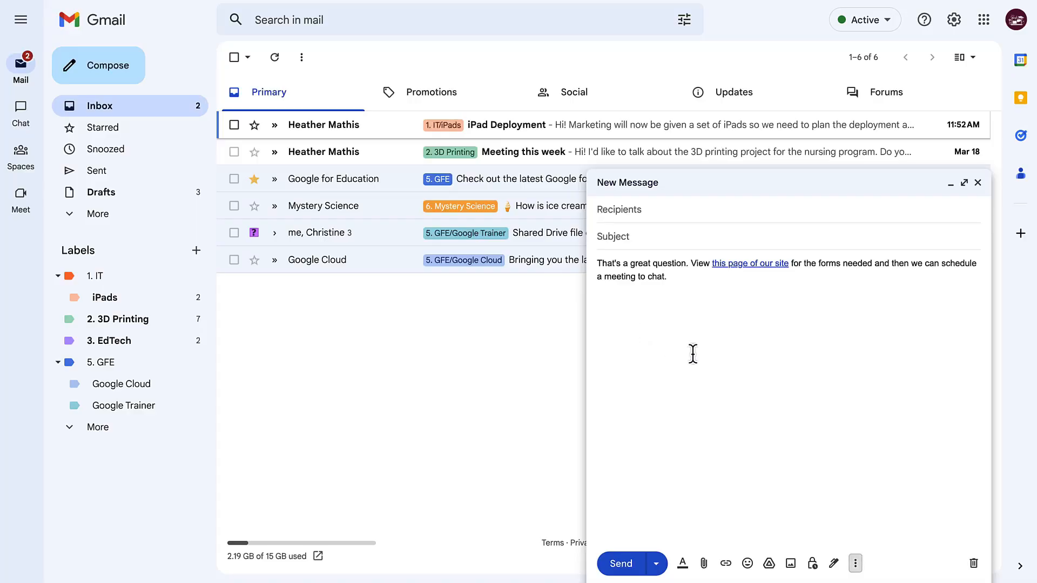
{"action": "left_click", "coordinate": [973, 564]}
- Open the iPad Deployment email and start a reply with the greeting "Hi!" followed by a blank line
{"action": "left_click", "coordinate": [557, 131]}
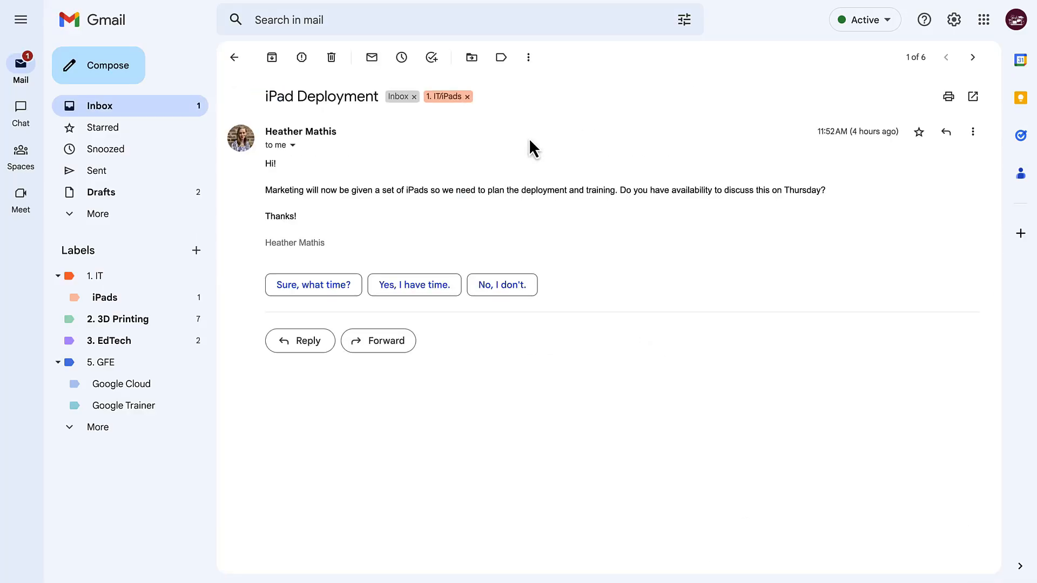
{"action": "left_click", "coordinate": [309, 345]}
{"action": "type", "text": "Hi!"}
{"action": "key", "text": "Return"}
{"action": "key", "text": "Return"}
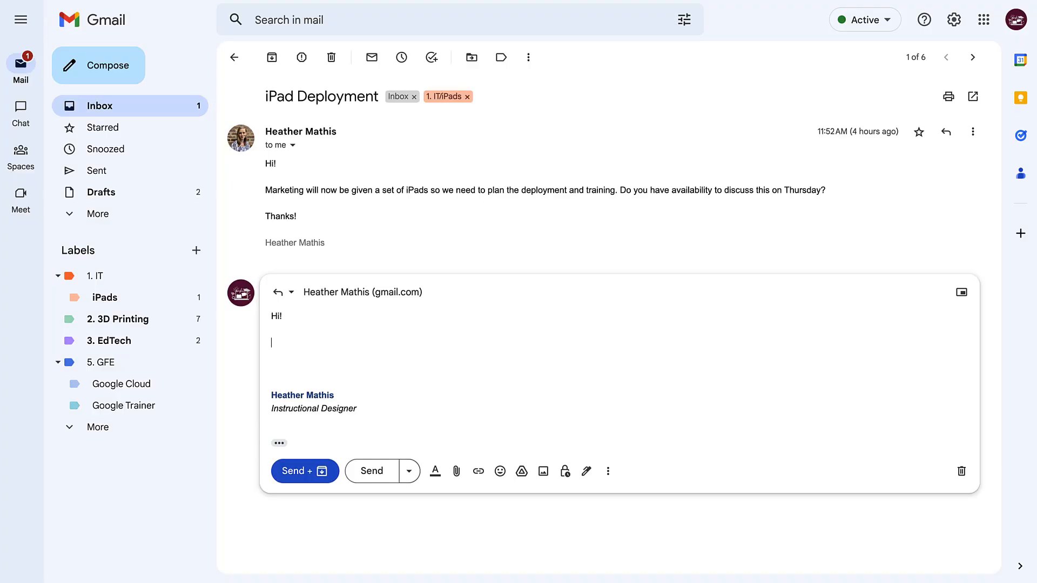
- Insert the Tech Deployment template below the greeting in the reply
{"action": "left_click", "coordinate": [608, 471]}
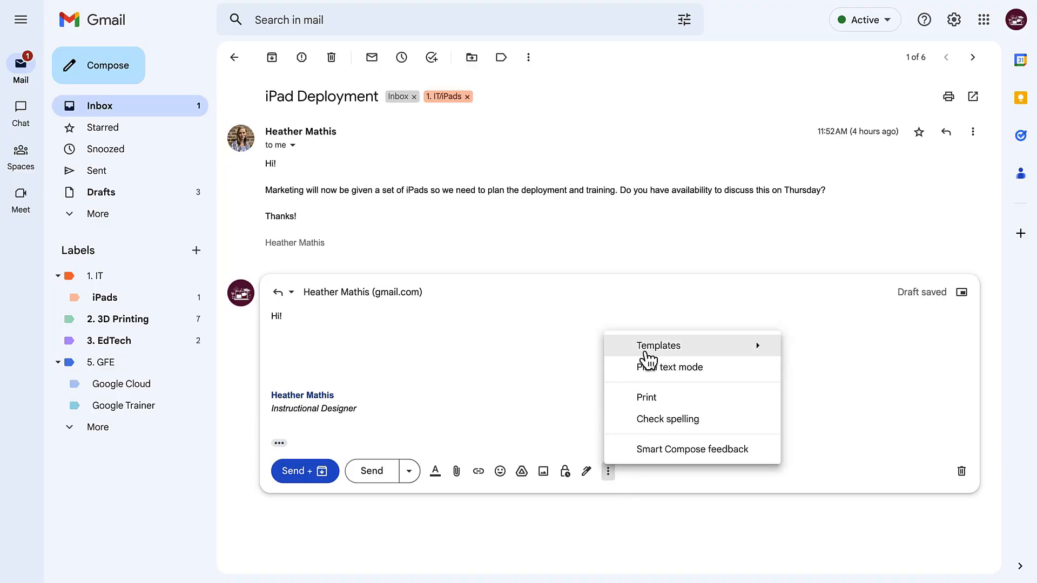
{"action": "mouse_move", "coordinate": [646, 354]}
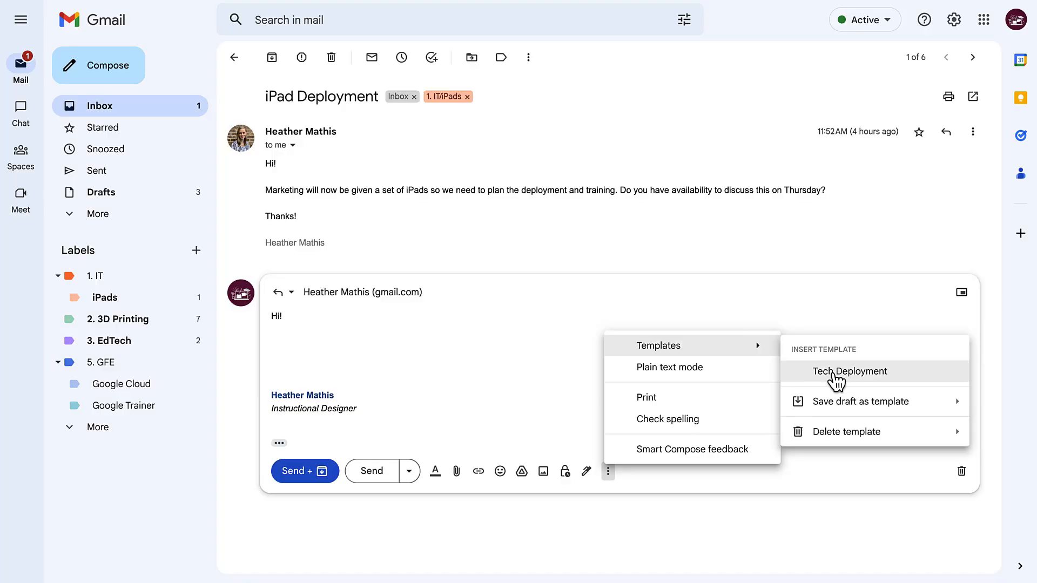
{"action": "left_click", "coordinate": [836, 373]}
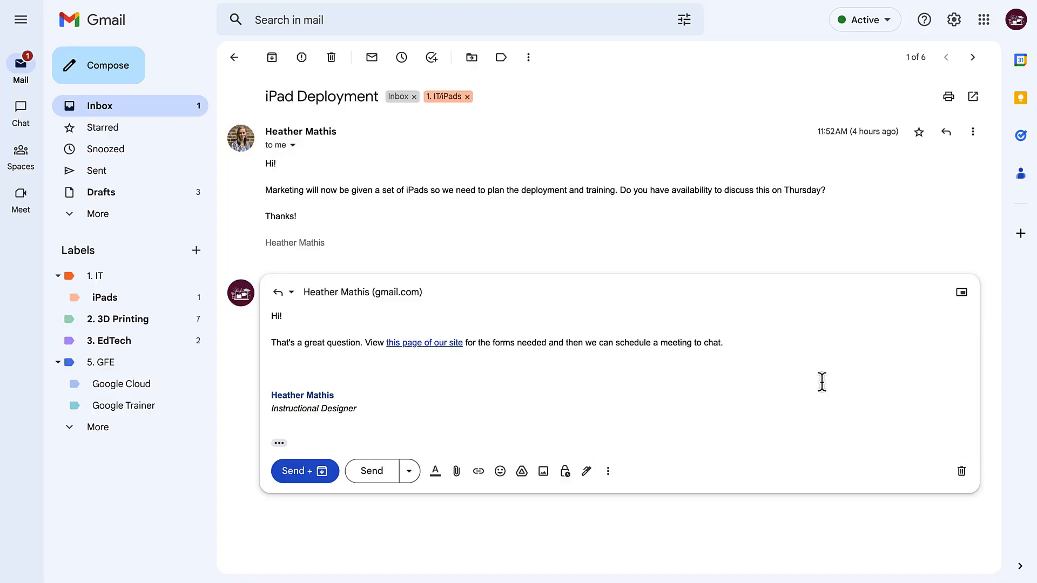
- Add the closing paragraph "See you this afternoon. We can also talk more then if you have any questions. Thanks!" to the reply
{"action": "key", "text": "Return"}
{"action": "key", "text": "Return"}
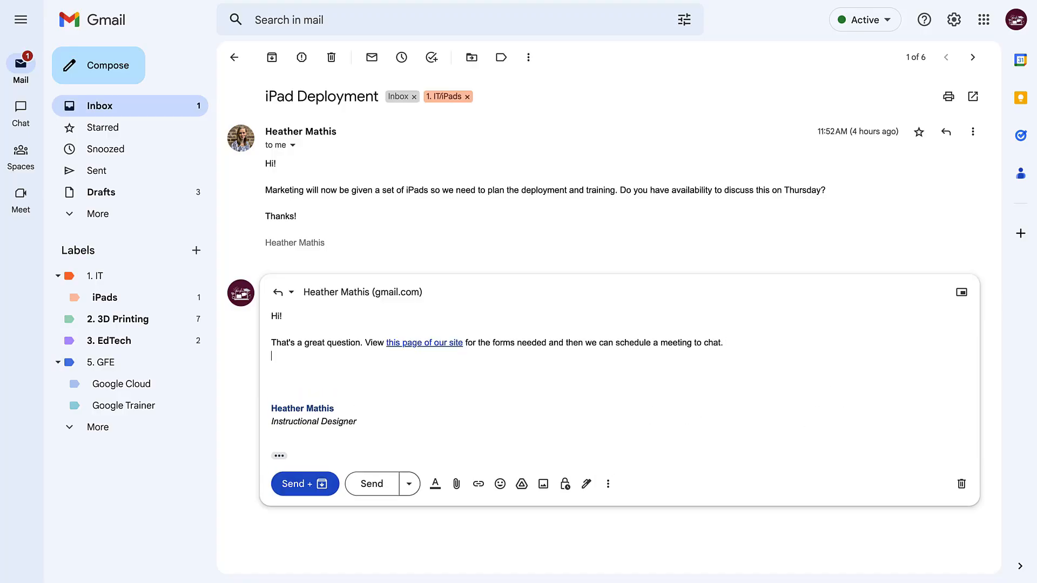
{"action": "type", "text": "See you this afternoon"}
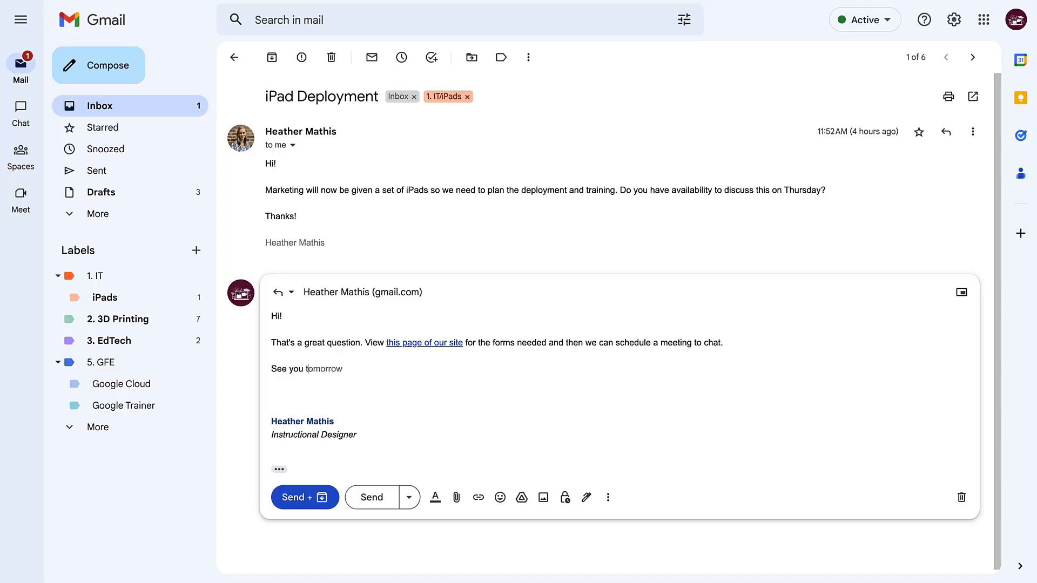
{"action": "type", "text": ". We can also talk more"}
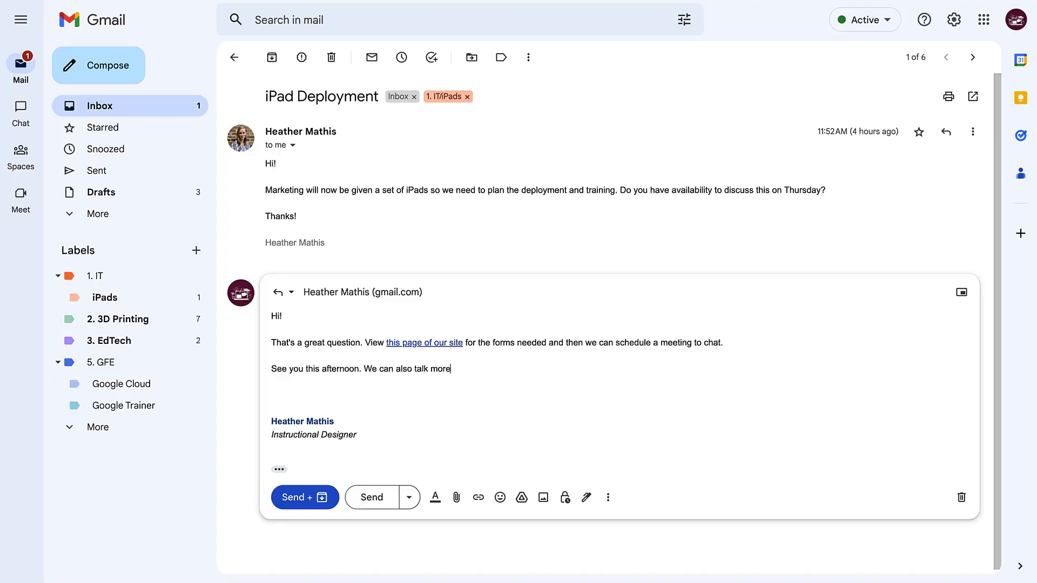
{"action": "type", "text": " then if you have any questions."}
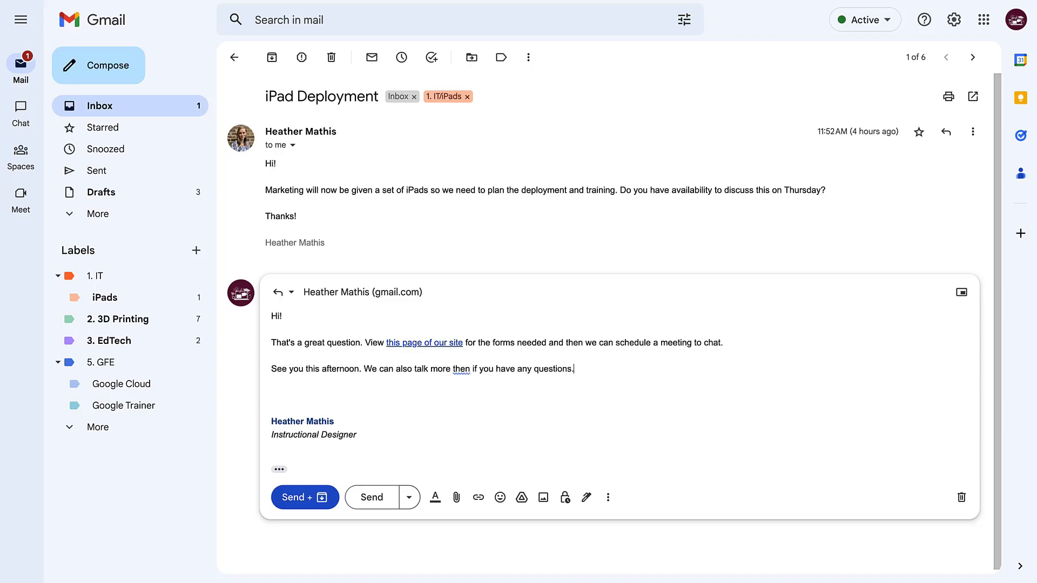
{"action": "type", "text": " Thanks!"}
{"action": "key", "text": "Down"}
{"action": "key", "text": "Down"}
{"action": "key", "text": "Down"}
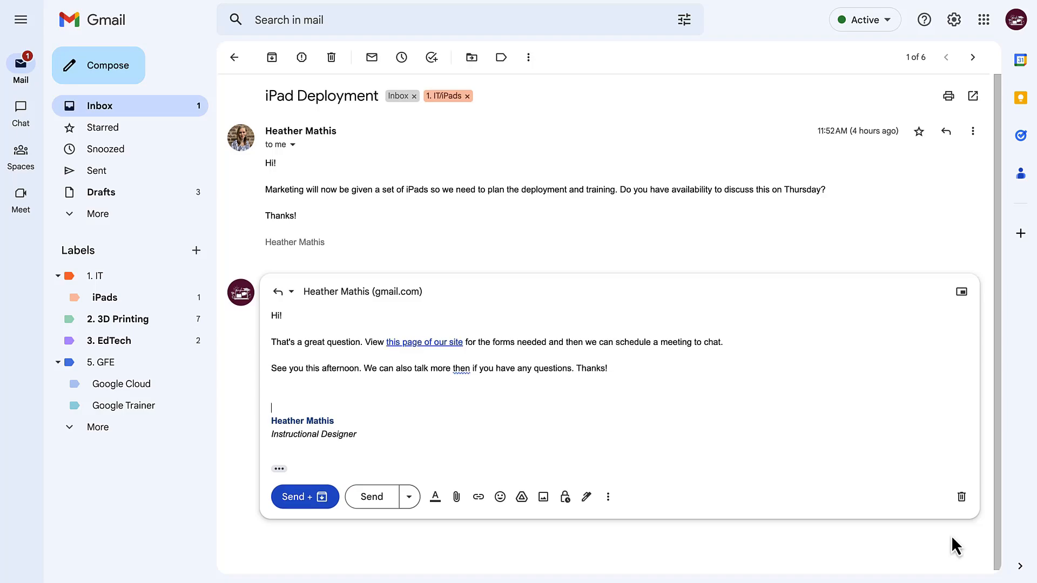
- Return to the inbox, leaving the reply as a draft, and start a new message with the signature cleared
{"action": "left_click", "coordinate": [89, 106]}
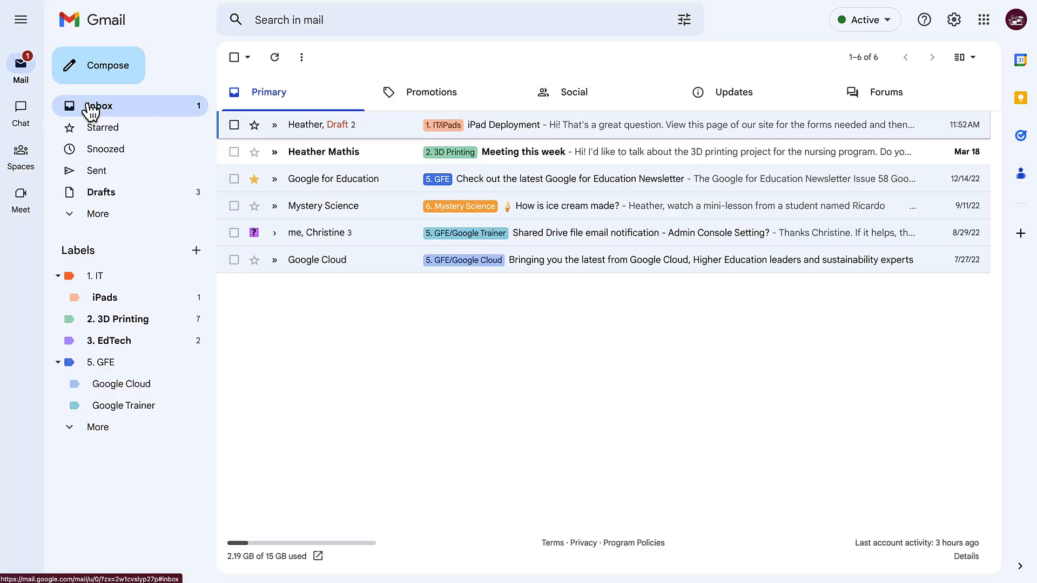
{"action": "left_click", "coordinate": [100, 68]}
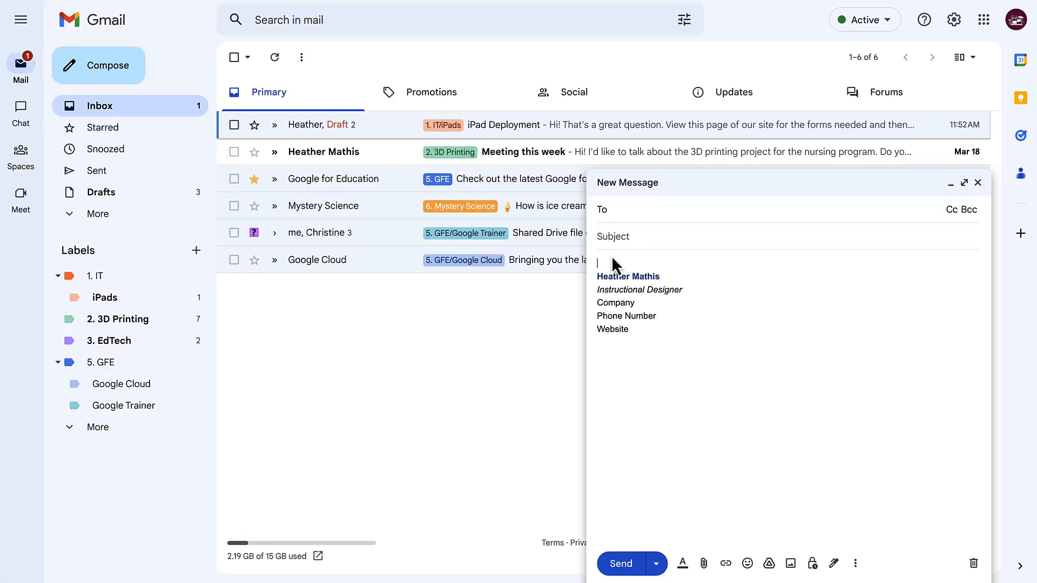
{"action": "left_click", "coordinate": [599, 270]}
{"action": "key", "text": "ctrl+a"}
{"action": "key", "text": "BackSpace"}
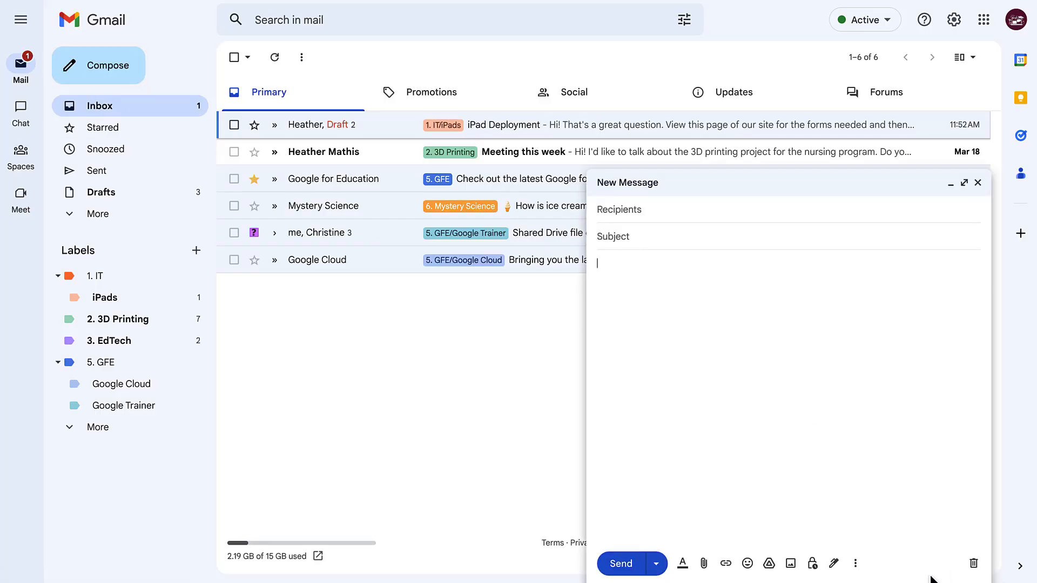
- Insert the Tech Deployment template and replace its ending after "needed" with ". Once completed, please fill out this form and we will be in touch."
{"action": "left_click", "coordinate": [856, 563]}
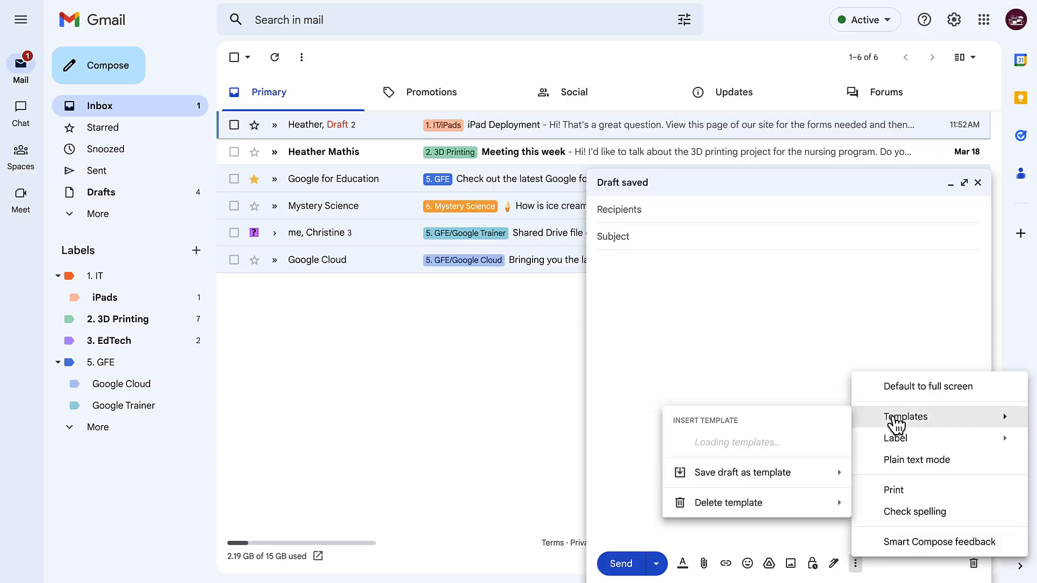
{"action": "left_click", "coordinate": [758, 446]}
{"action": "left_click_drag", "start_coordinate": [871, 263], "coordinate": [898, 309]}
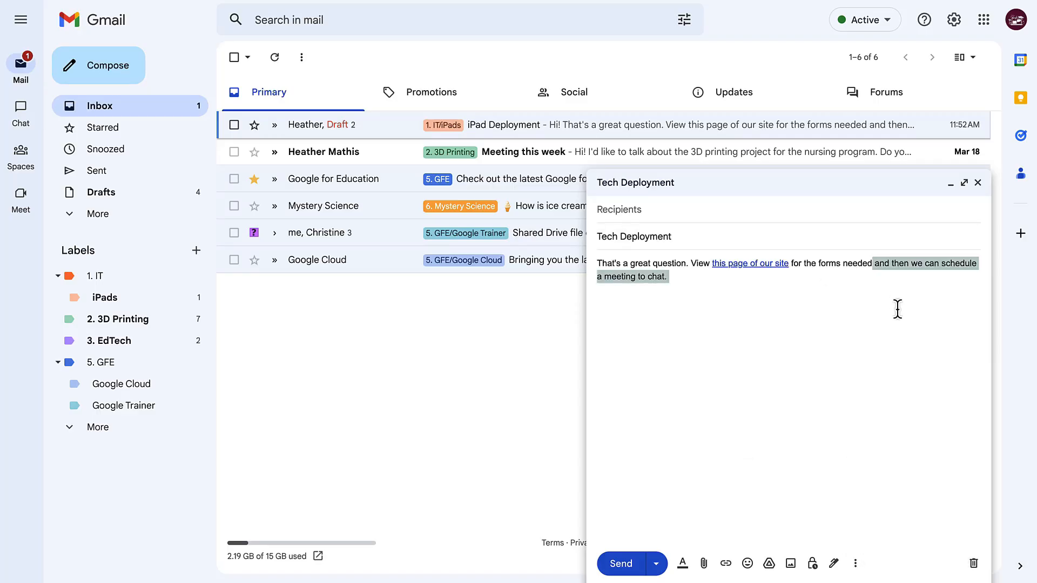
{"action": "type", "text": ". Once completed, please fill out this form and we will be"}
{"action": "type", "text": " in touch."}
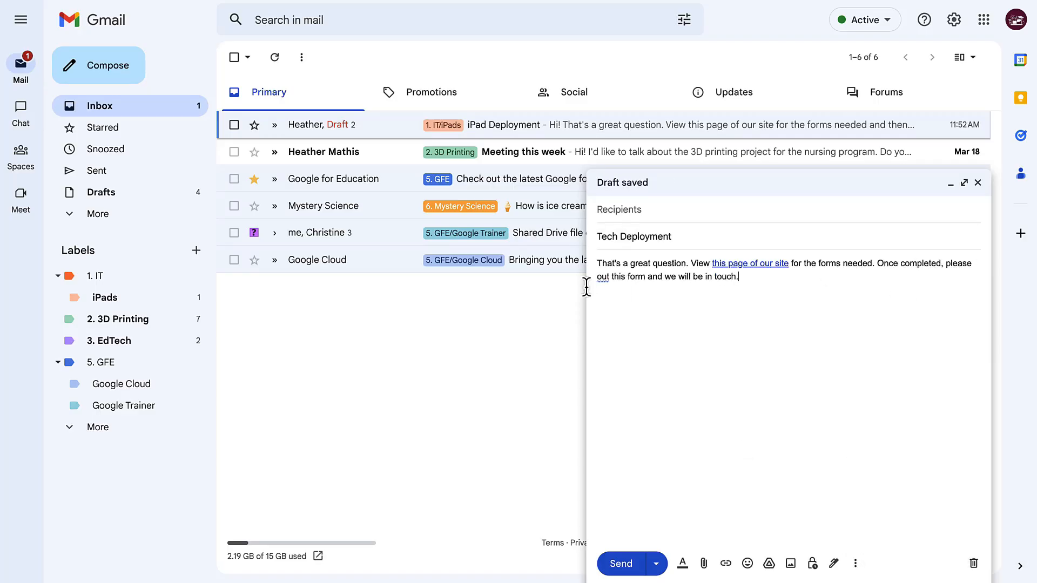
{"action": "left_click", "coordinate": [598, 277]}
{"action": "type", "text": "fill"}
- Link the words "this form" in the message body to google.com
{"action": "left_click_drag", "start_coordinate": [622, 276], "coordinate": [656, 276]}
{"action": "key", "text": "super+k"}
{"action": "type", "text": "google.com"}
{"action": "key", "text": "Return"}
{"action": "left_click", "coordinate": [673, 340]}
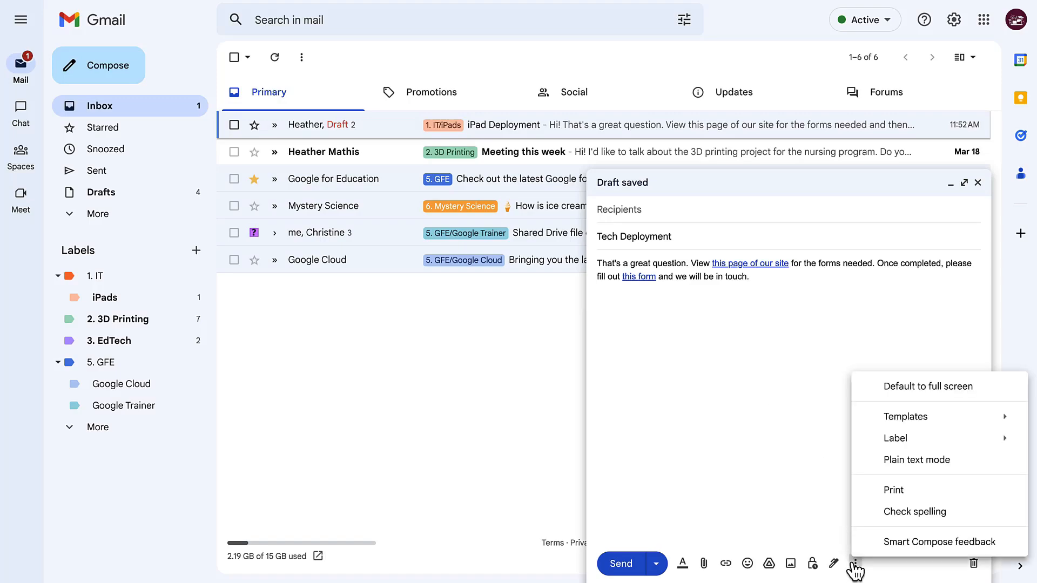
- Save the edited draft as a template, overwriting the existing Tech Deployment template
{"action": "mouse_move", "coordinate": [897, 420]}
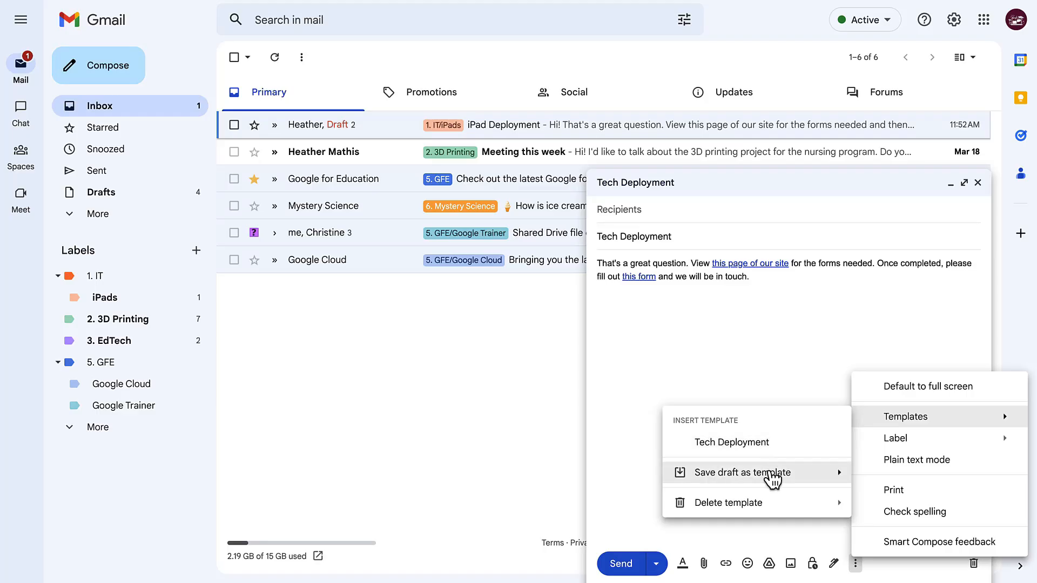
{"action": "mouse_move", "coordinate": [772, 478]}
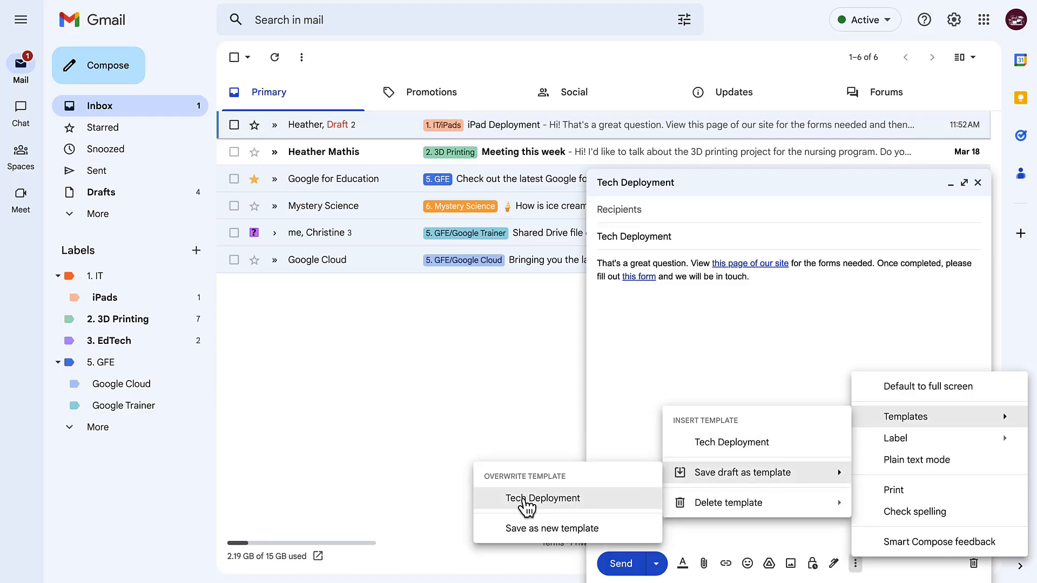
{"action": "left_click", "coordinate": [524, 498]}
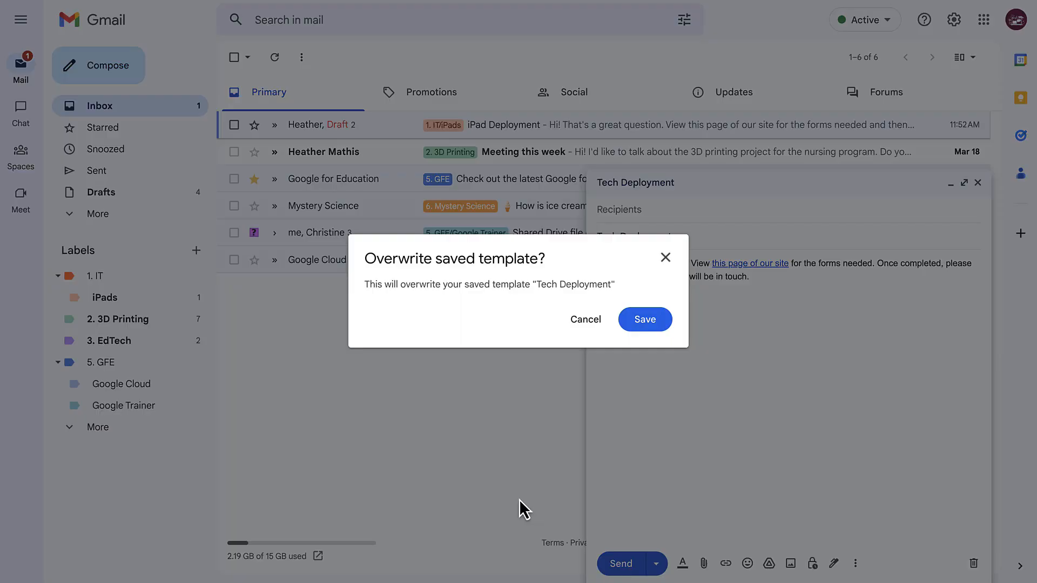
{"action": "left_click", "coordinate": [650, 319]}
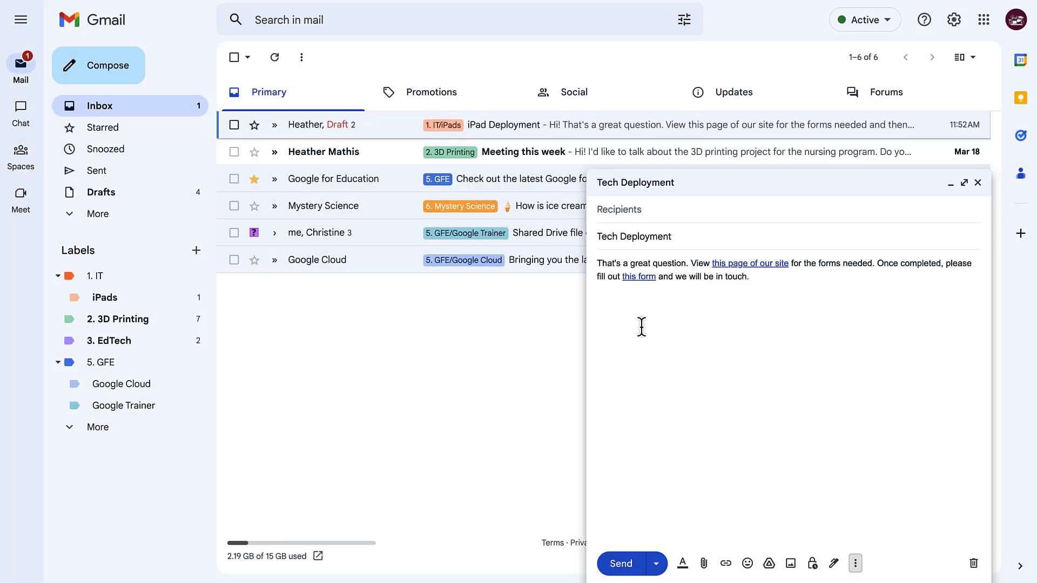